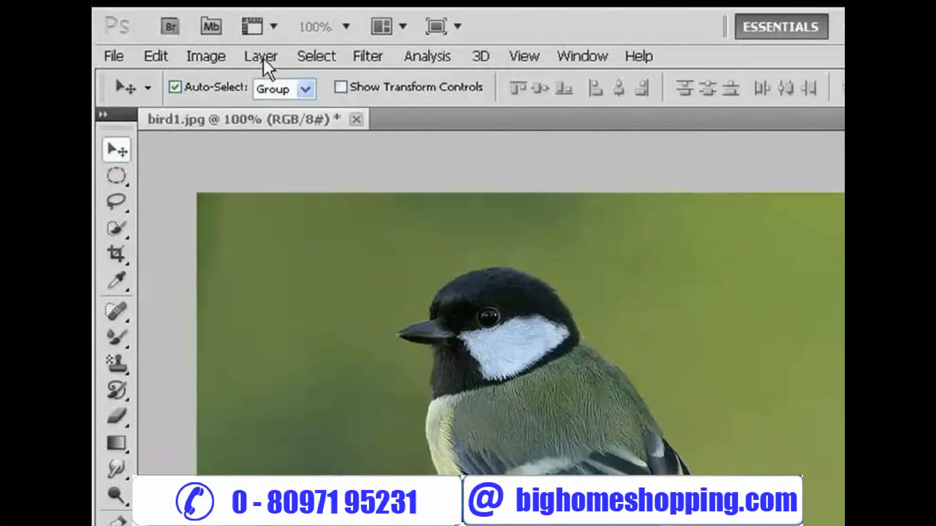
Select a circle around the bird's head with the Elliptical Marquee and cut it onto a new layer.
click(263, 57)
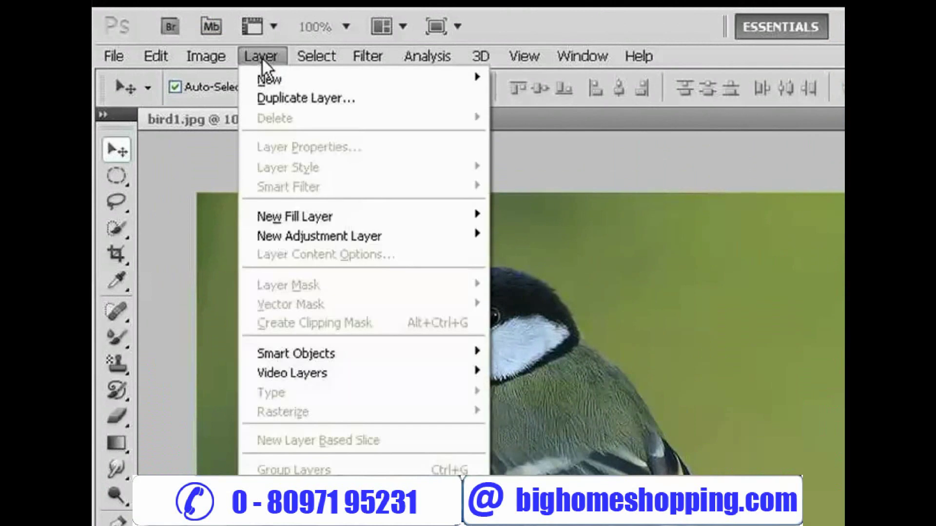
mouse_move(269, 80)
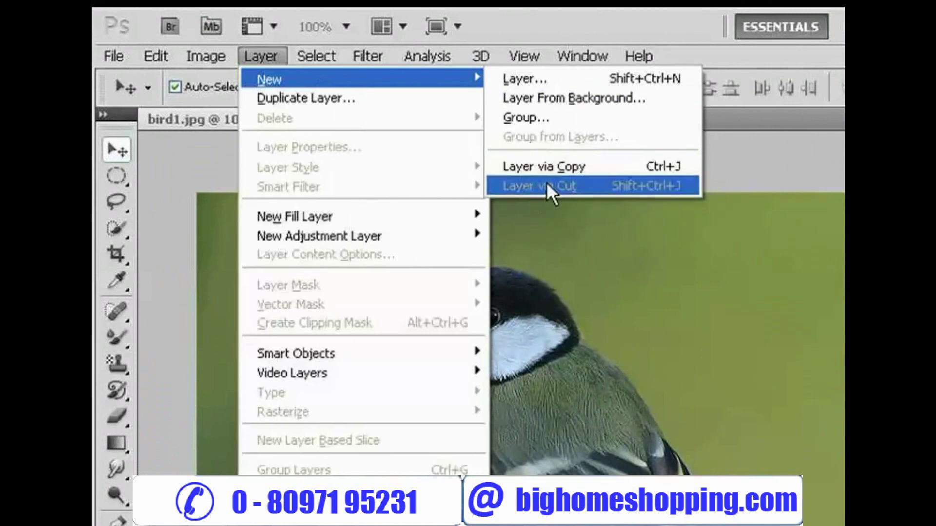
click(828, 124)
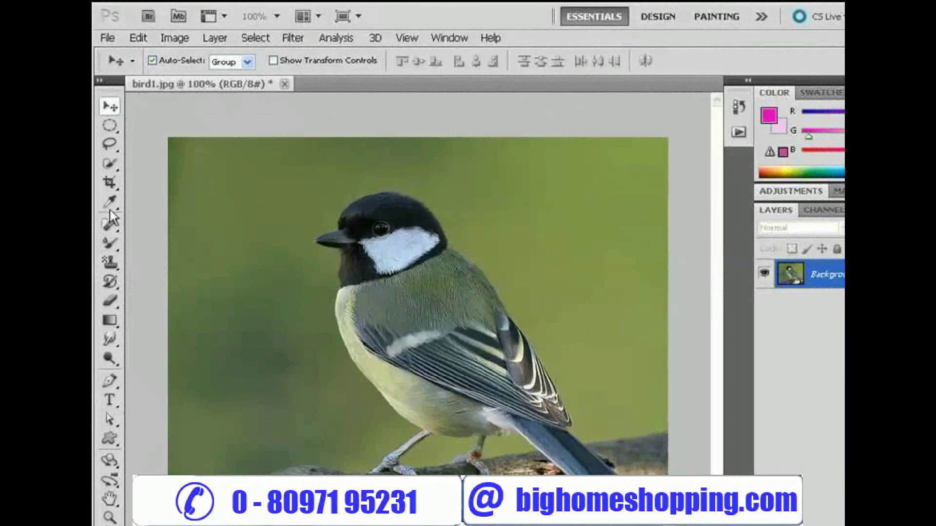
click(109, 127)
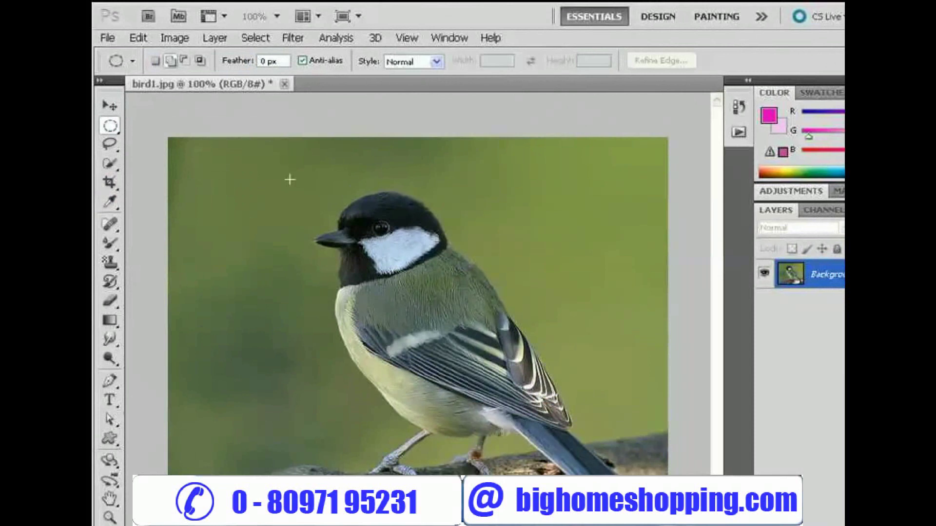
drag(291, 167, 463, 326)
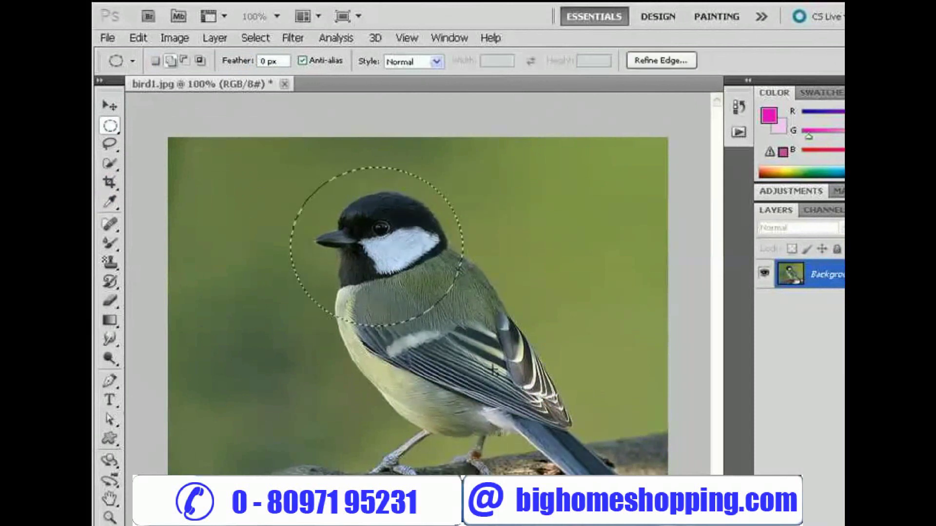
click(219, 38)
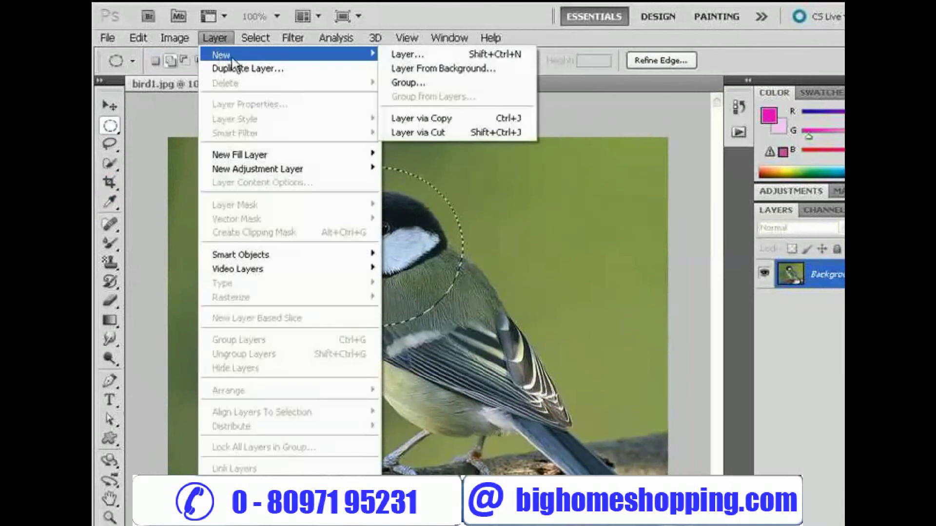
mouse_move(241, 56)
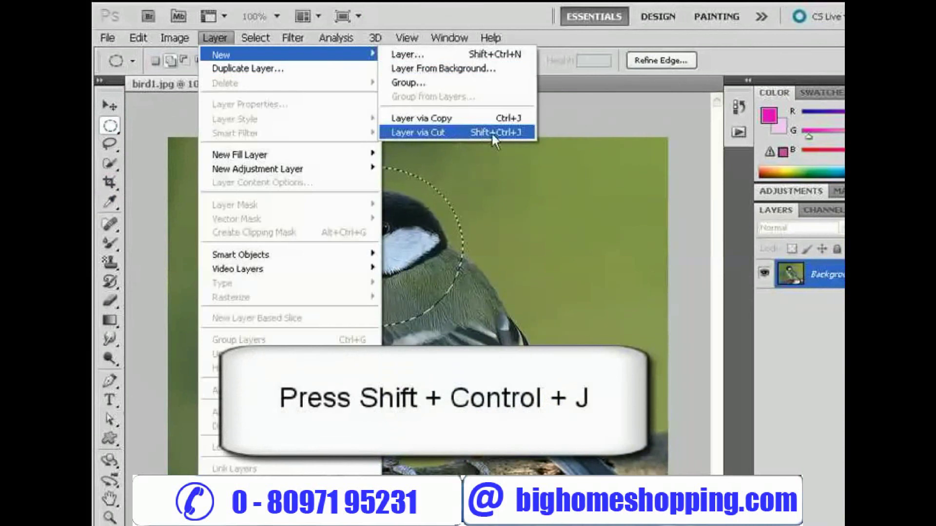
click(428, 132)
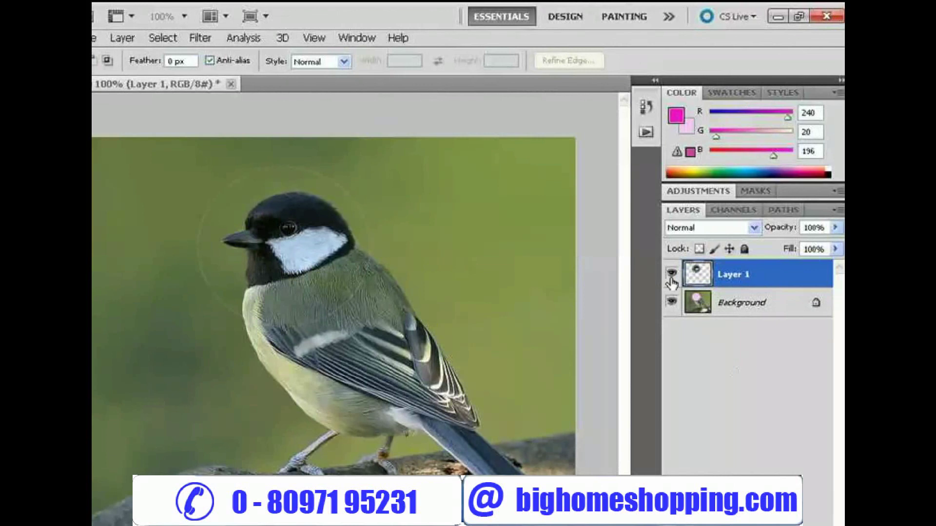
Hide Layer 1 to reveal the pink hole in Background, then show Layer 1 again.
click(671, 280)
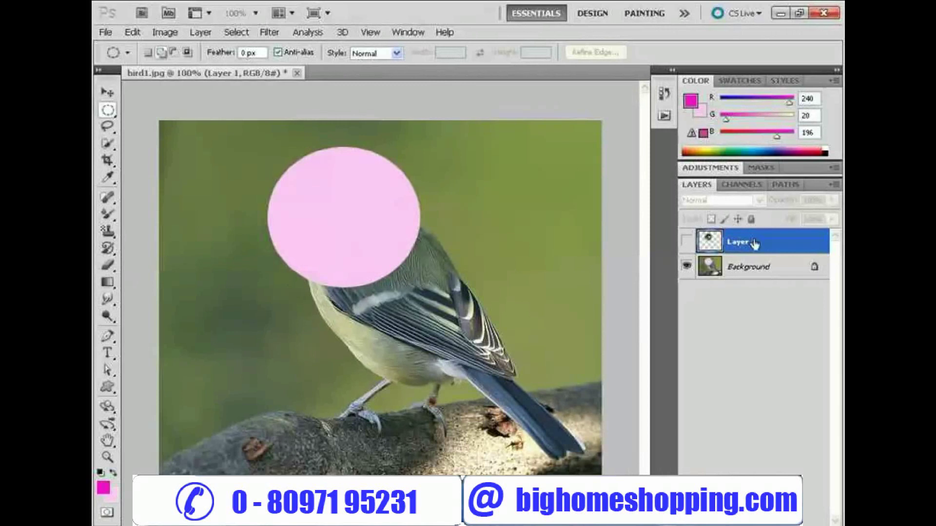
click(686, 243)
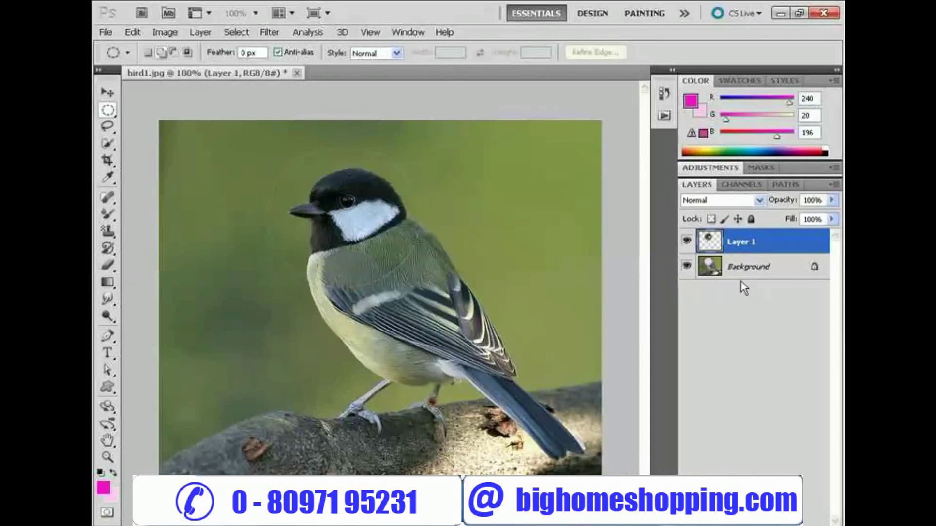
click(686, 272)
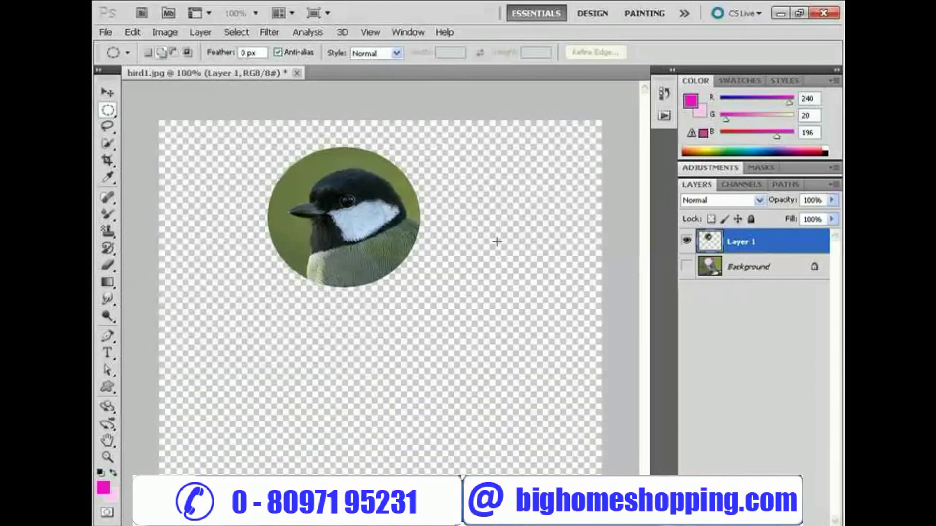
click(686, 266)
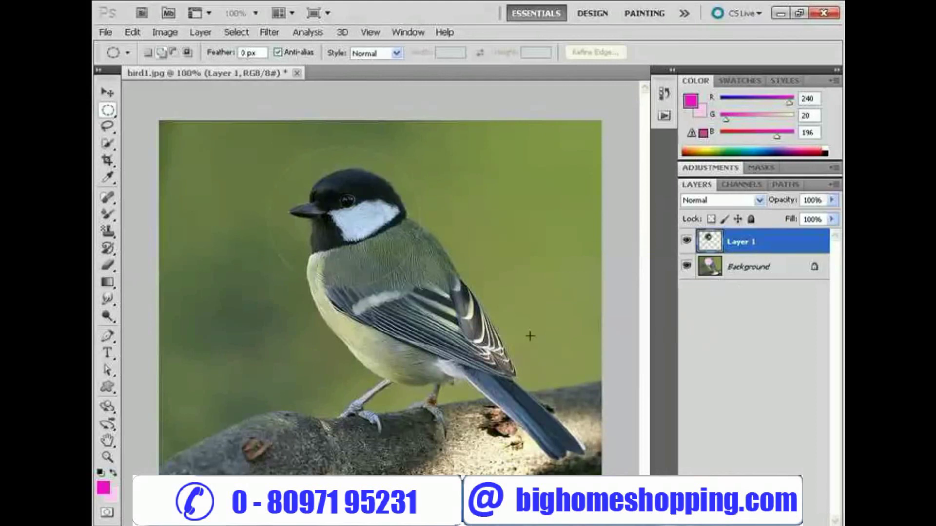
key(alt)
Undo the cut, copy the circled head onto a new Layer 1, and select Background.
key(ctrl+alt+z)
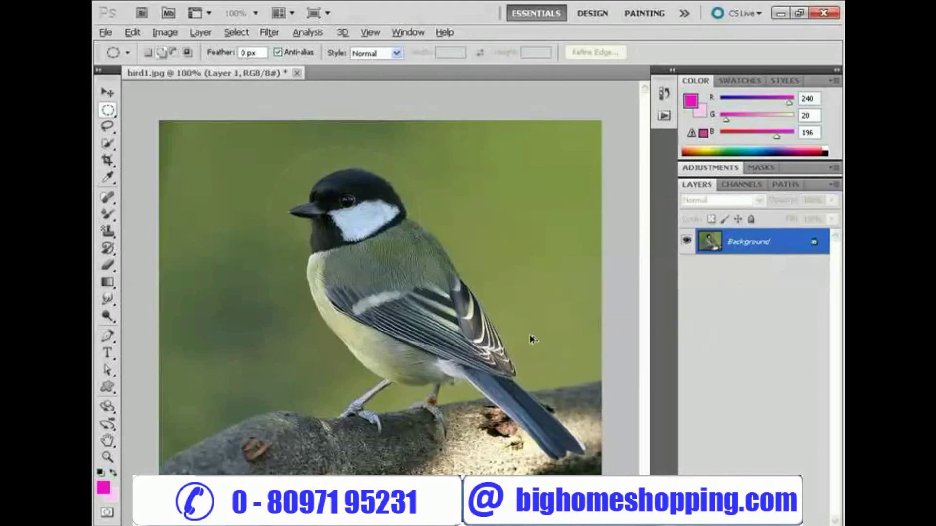
key(ctrl+alt+z)
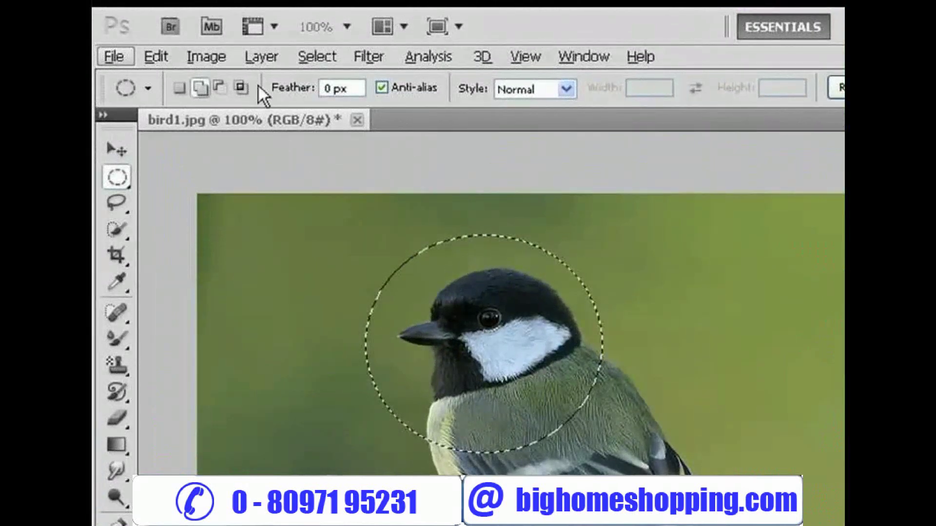
click(268, 64)
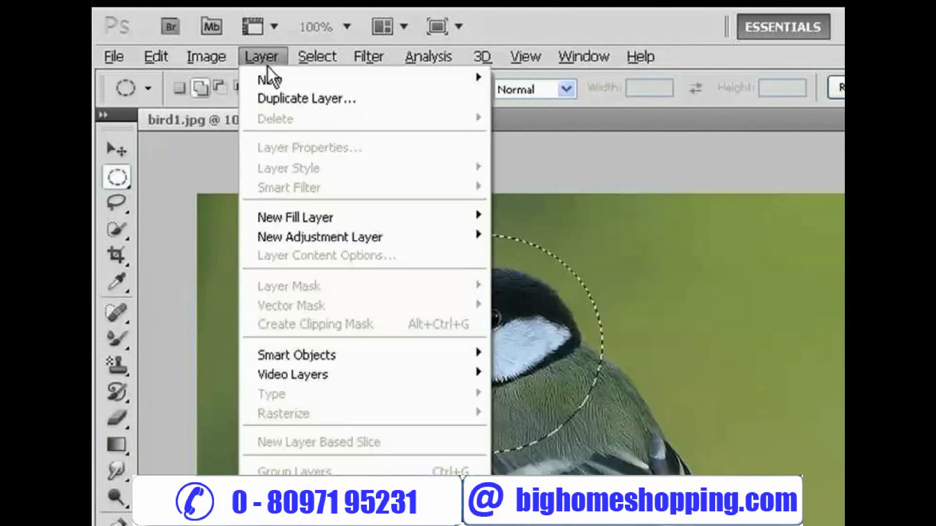
mouse_move(269, 79)
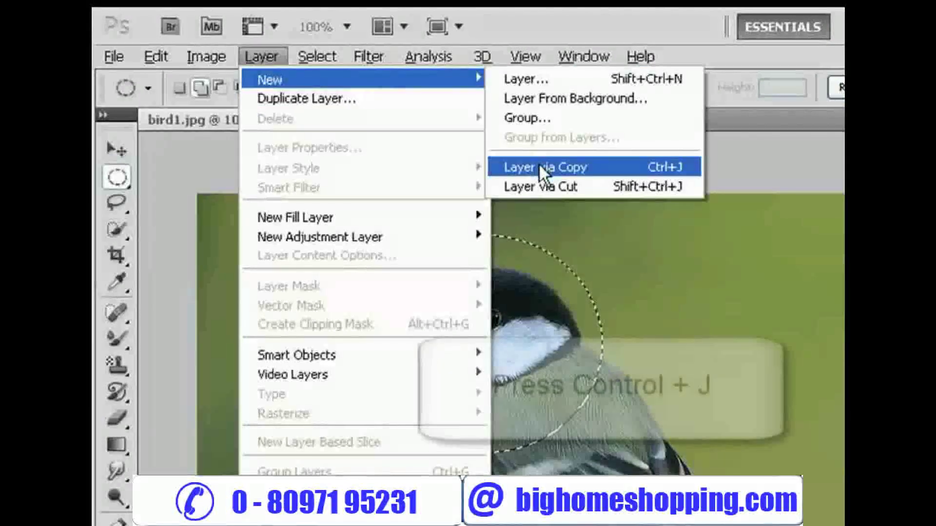
click(590, 171)
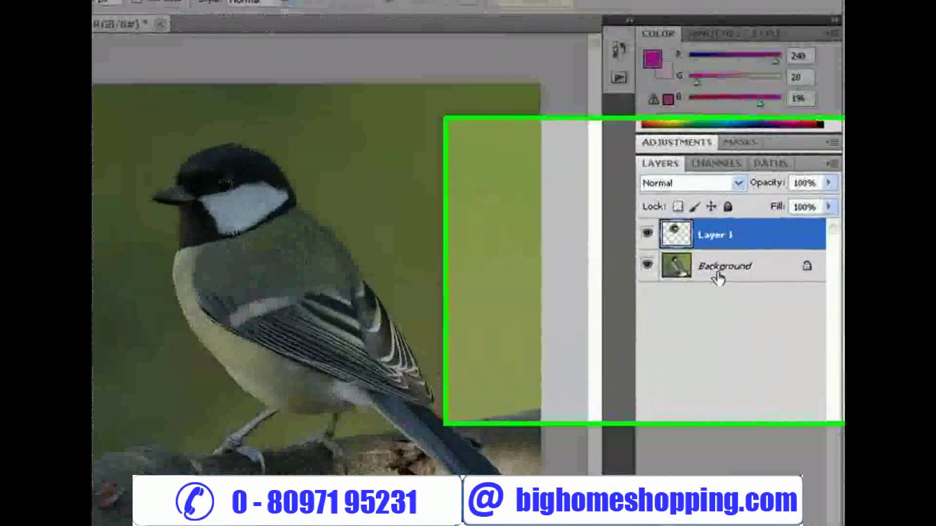
click(743, 273)
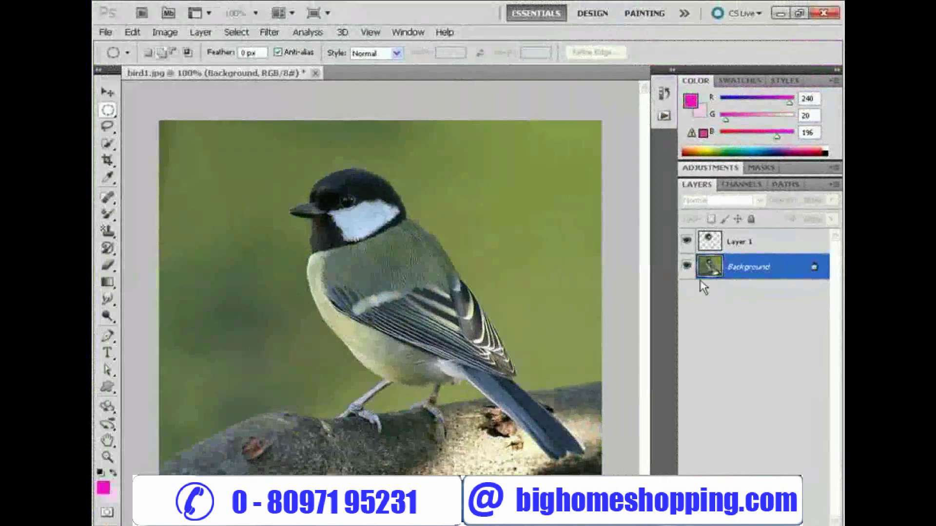
Hide Background to check the copied head on Layer 1, then show Background again.
click(686, 273)
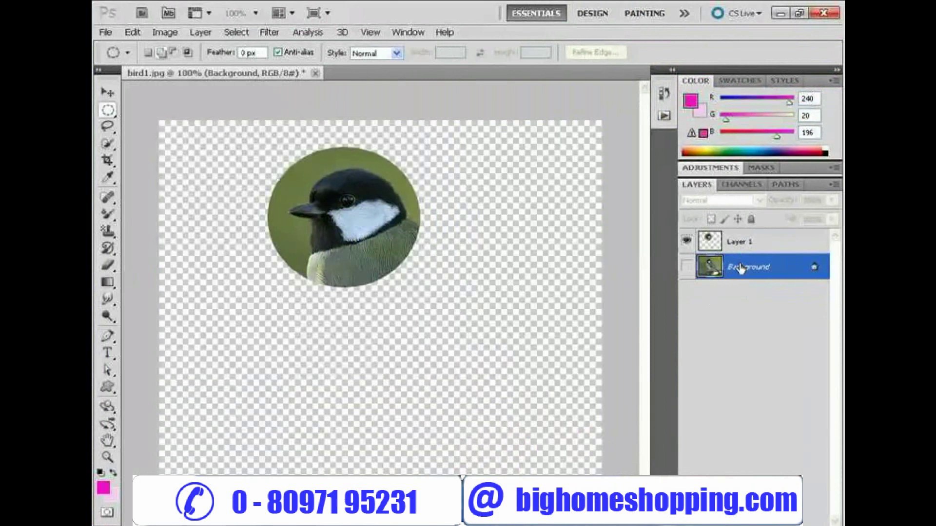
click(743, 245)
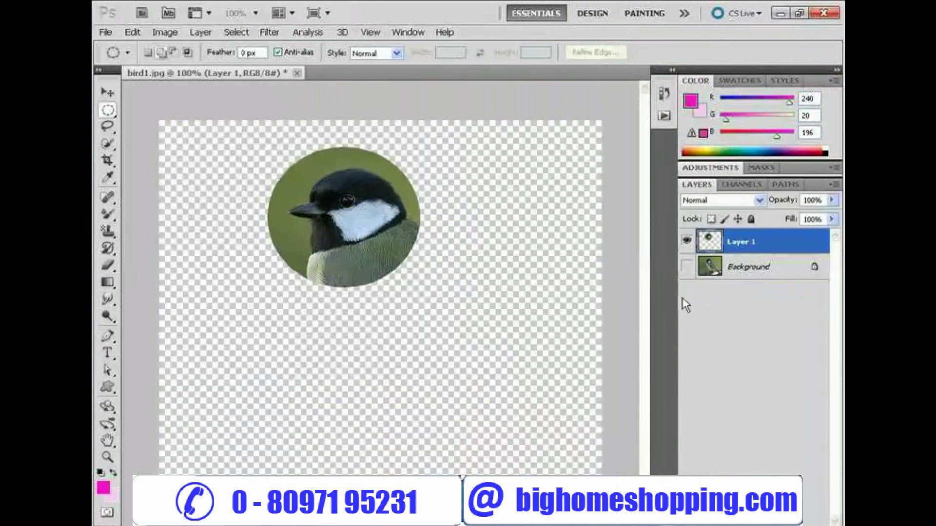
click(685, 272)
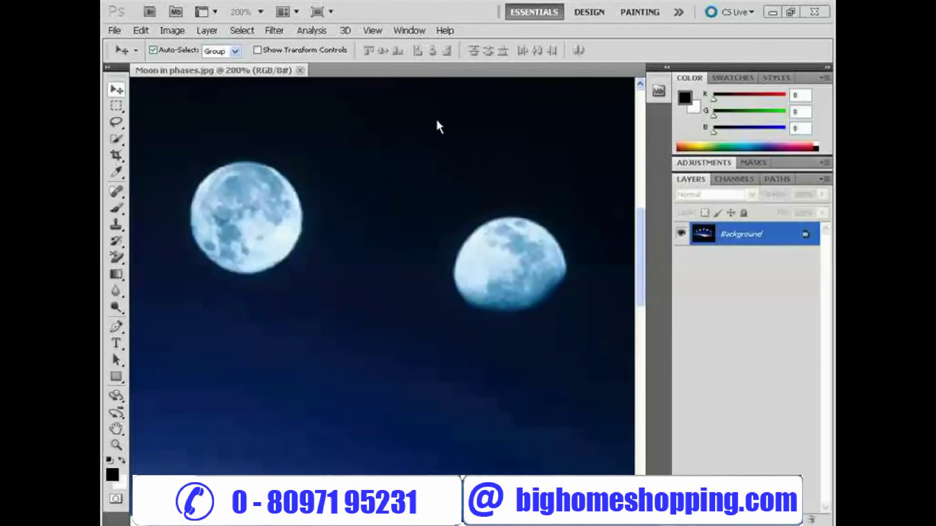
Show the Navigator panel via Window > Navigator.
click(416, 33)
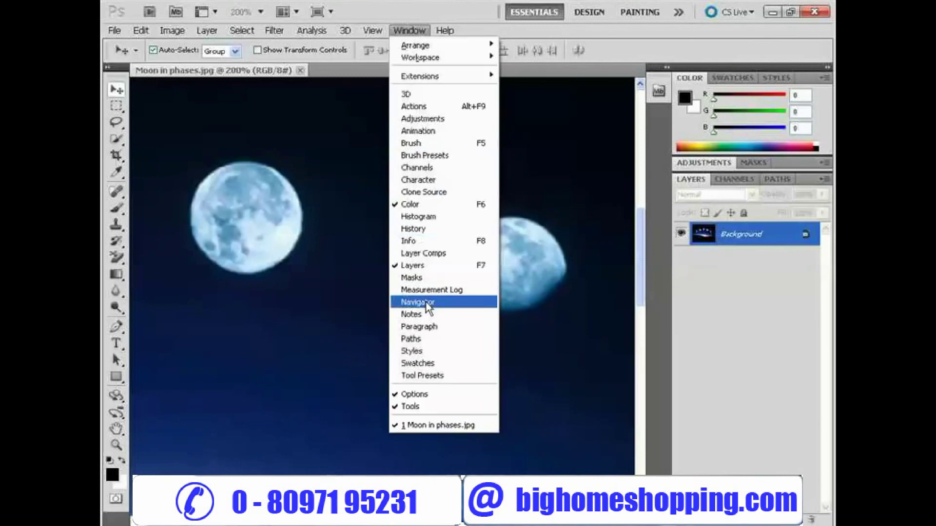
click(425, 305)
click(521, 302)
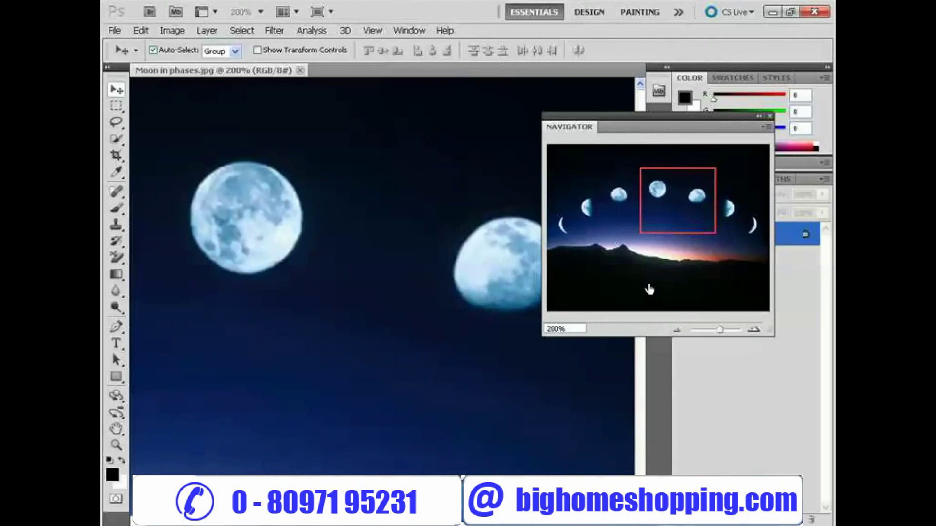
Pan the 200% view down to the mountain horizon and back up with Page Down/Page Up.
scroll(650, 290, up, 5)
key(Page_Down)
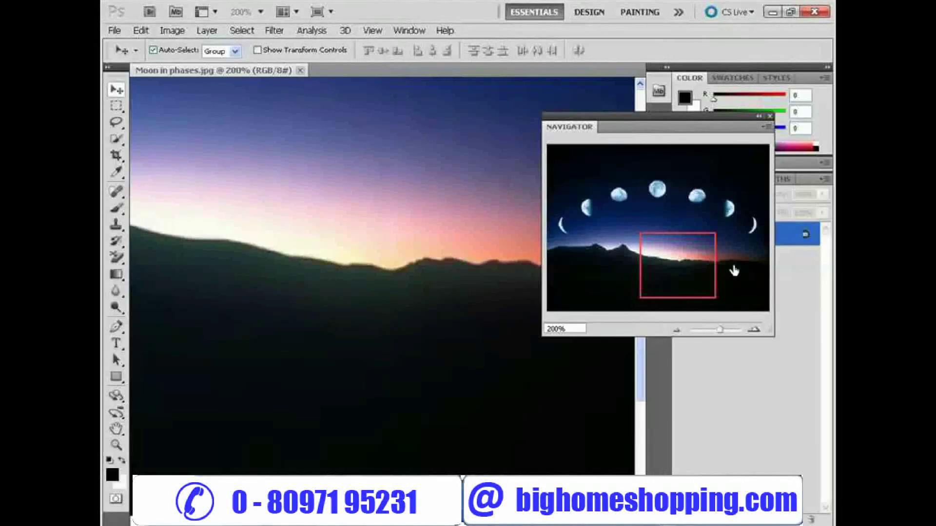
key(Page_Up)
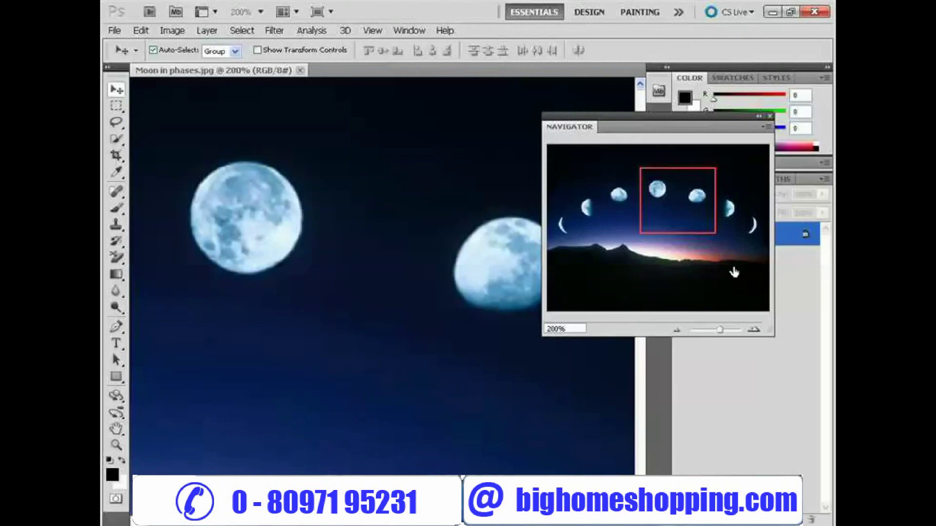
key(Page_Down)
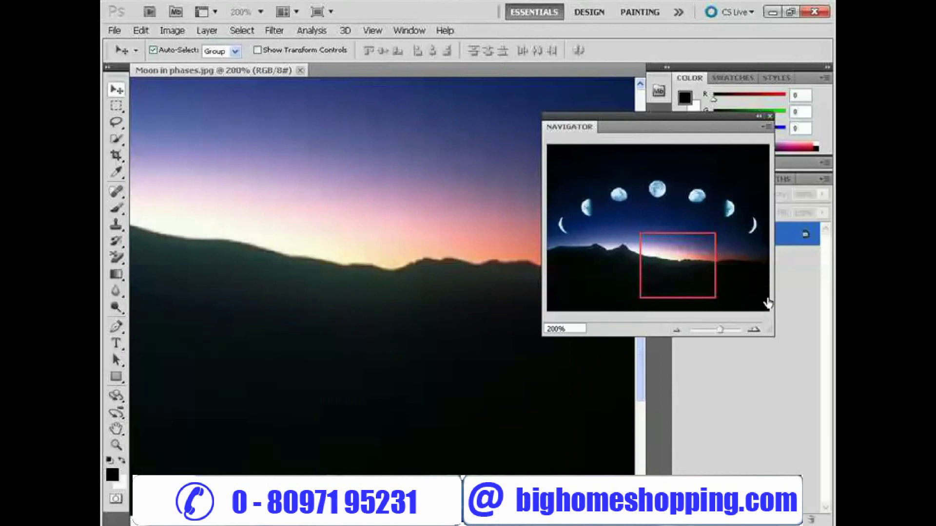
Scroll the canvas up to the top of the photo and back down with the mouse wheel.
scroll(768, 304, up, 1)
scroll(767, 304, up, 1)
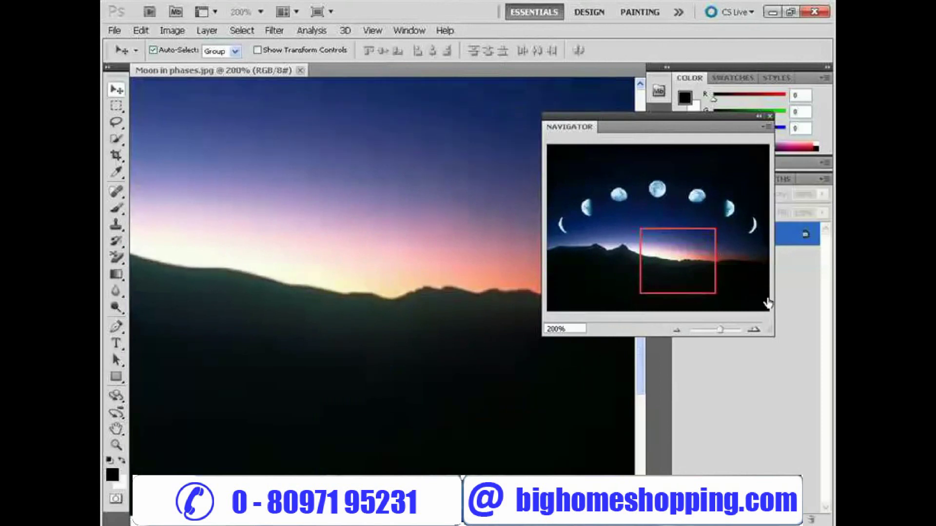
scroll(767, 304, up, 1)
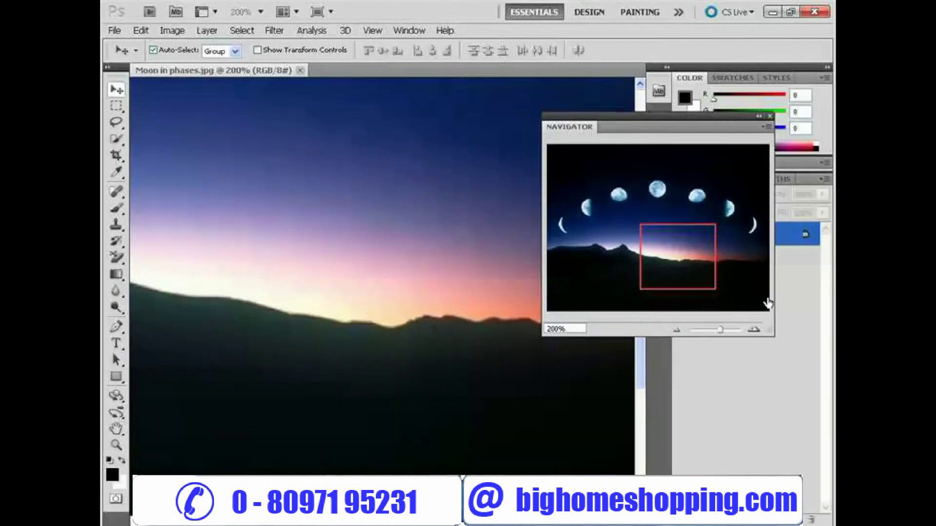
scroll(768, 304, up, 1)
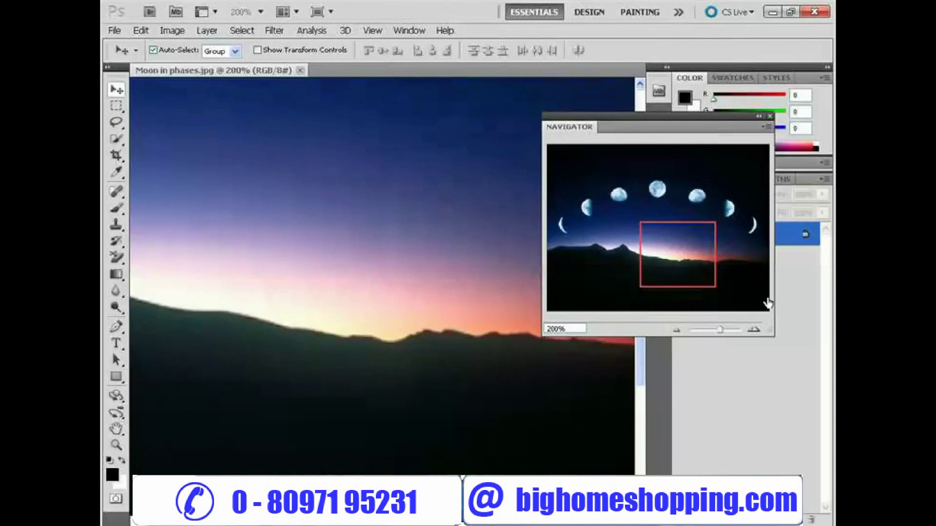
scroll(768, 304, up, 1)
scroll(768, 304, up, 1)
scroll(767, 303, up, 1)
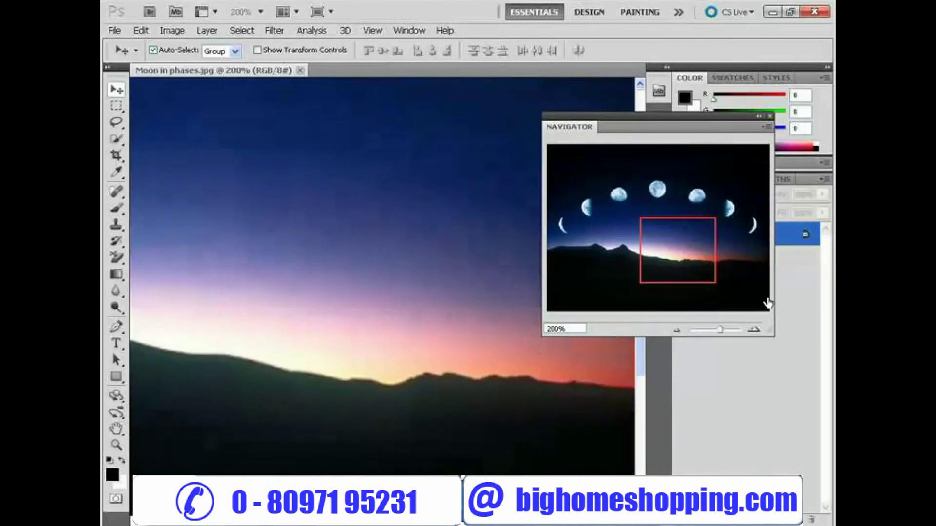
scroll(767, 303, up, 1)
scroll(767, 303, up, 1)
scroll(767, 304, up, 1)
scroll(768, 303, up, 1)
scroll(768, 303, up, 1)
scroll(767, 303, up, 1)
scroll(768, 303, up, 1)
scroll(768, 303, up, 2)
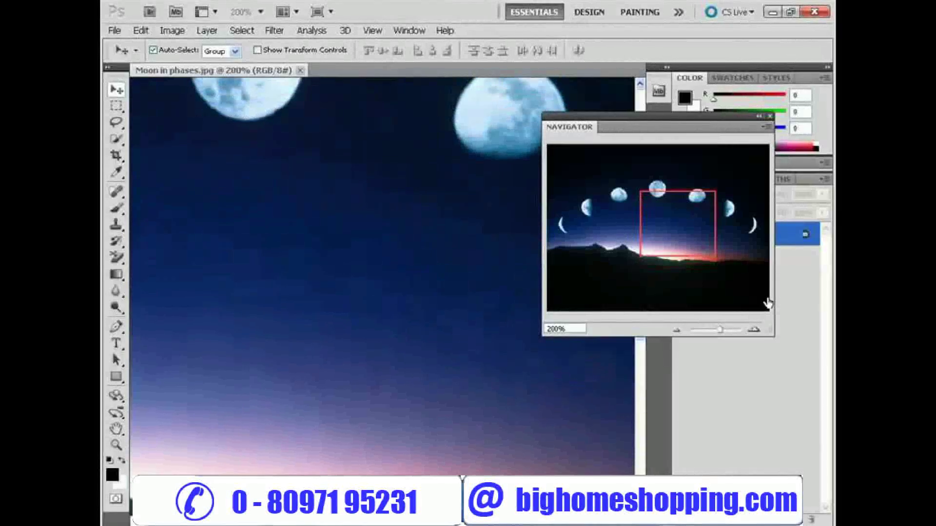
scroll(768, 303, up, 2)
scroll(767, 303, up, 3)
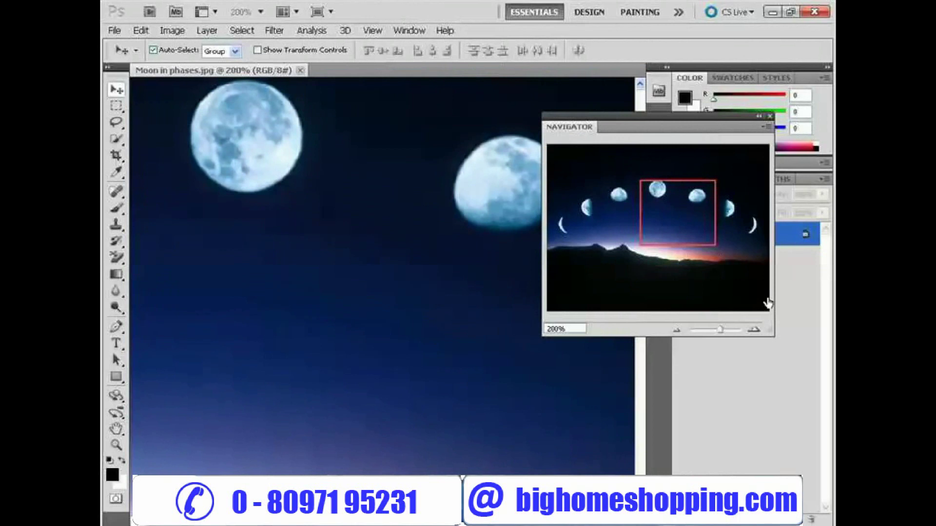
scroll(768, 304, down, 1)
scroll(768, 304, down, 2)
scroll(768, 303, down, 2)
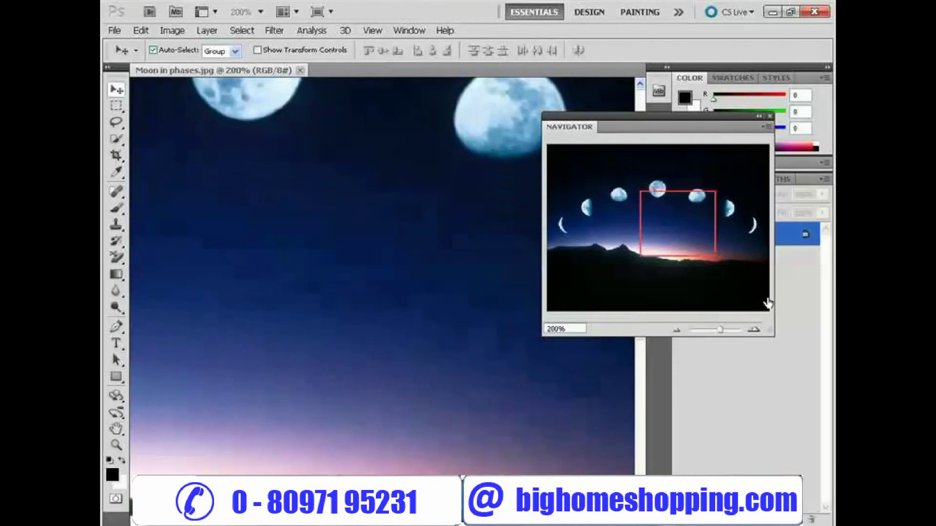
scroll(767, 304, down, 2)
scroll(768, 303, down, 2)
scroll(768, 304, down, 1)
scroll(767, 304, down, 1)
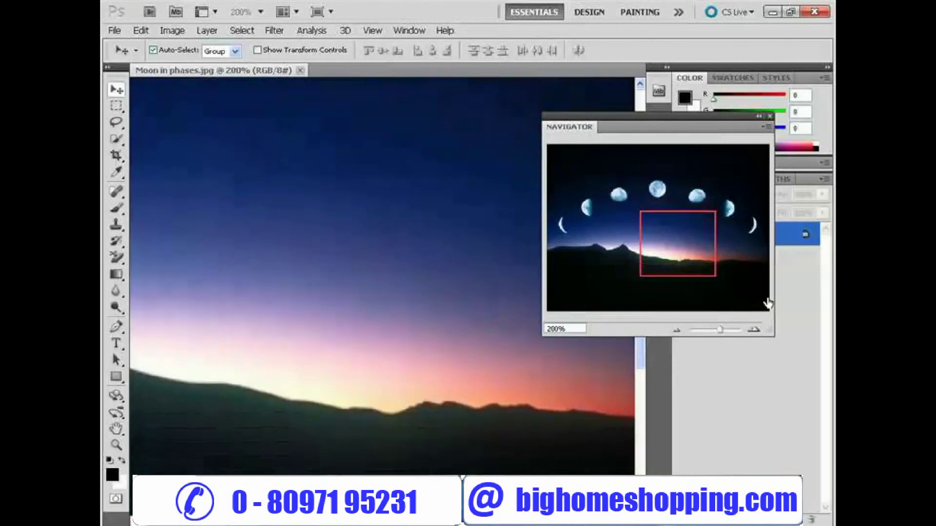
scroll(768, 303, down, 2)
scroll(767, 303, down, 1)
scroll(768, 303, down, 1)
scroll(768, 304, down, 1)
scroll(768, 304, down, 1)
Keep scrolling up and down, ending on the dark upper sky with two moons below.
scroll(768, 303, up, 1)
scroll(768, 304, up, 1)
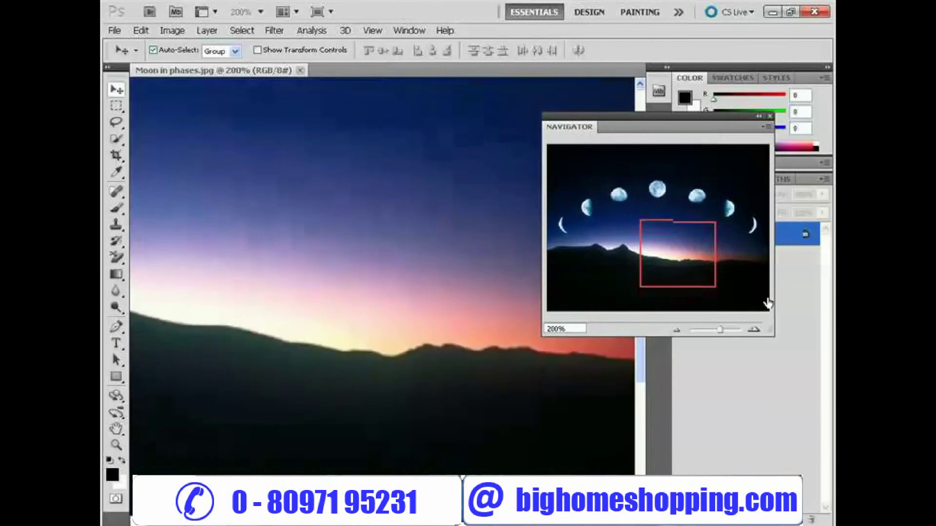
scroll(767, 304, up, 2)
scroll(768, 303, up, 1)
scroll(768, 303, up, 1)
scroll(767, 304, up, 1)
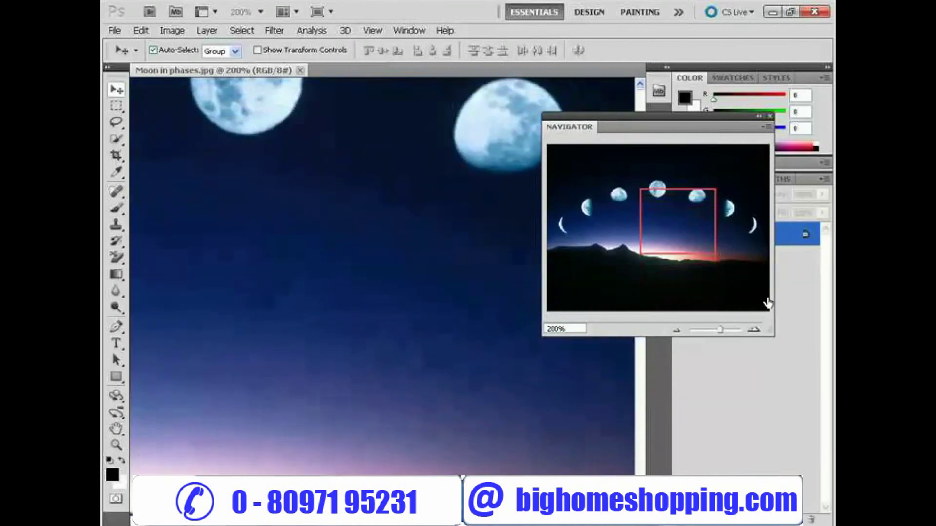
scroll(768, 304, up, 1)
scroll(767, 304, up, 1)
scroll(768, 304, up, 1)
scroll(768, 303, up, 1)
scroll(767, 304, up, 1)
scroll(767, 303, up, 1)
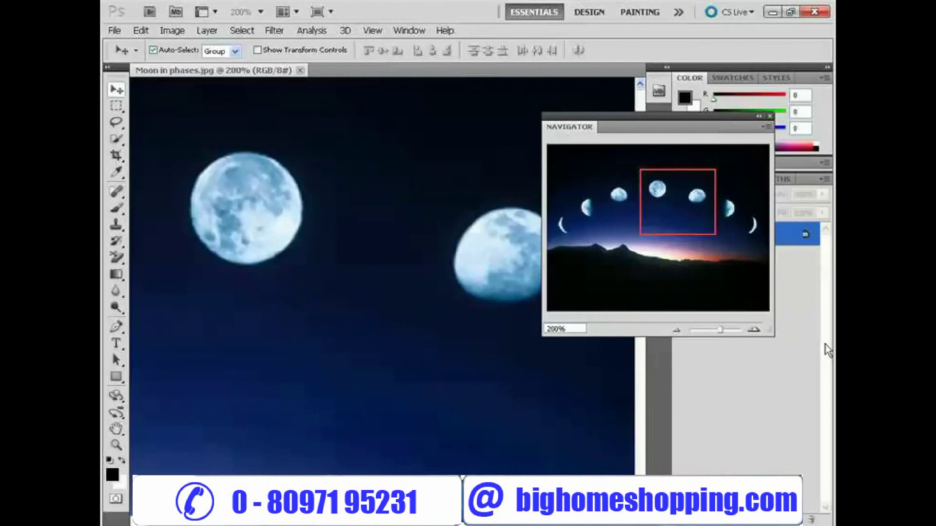
scroll(826, 345, up, 2)
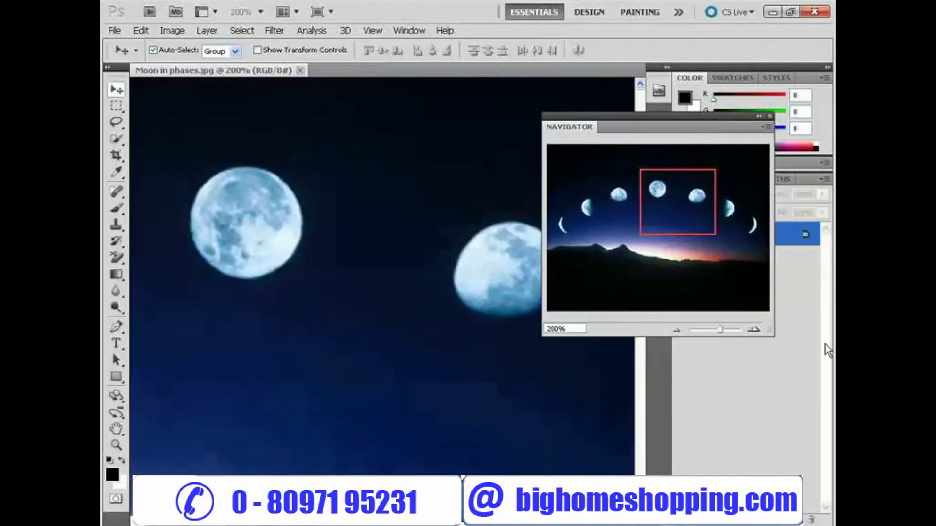
scroll(825, 344, up, 3)
scroll(825, 345, up, 4)
scroll(825, 344, up, 5)
scroll(825, 345, up, 3)
scroll(825, 344, up, 2)
scroll(826, 344, up, 1)
scroll(825, 344, up, 2)
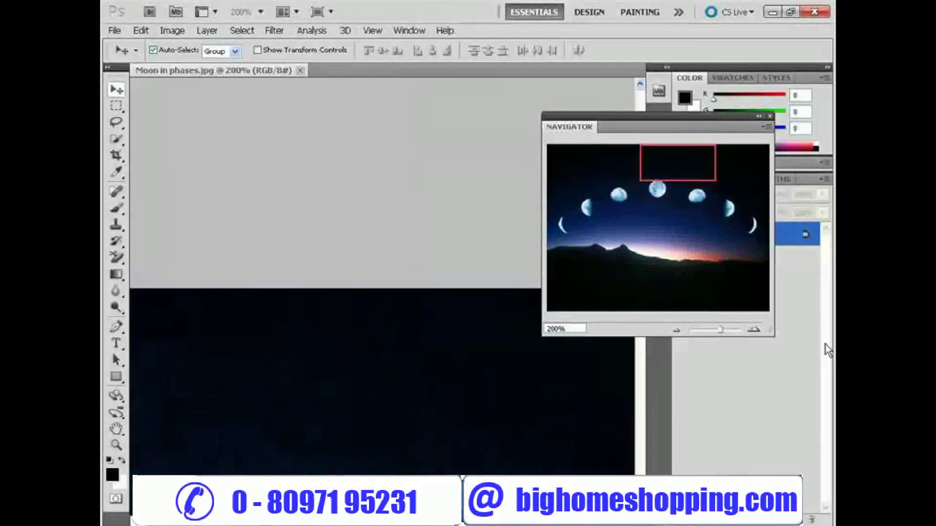
scroll(825, 344, down, 1)
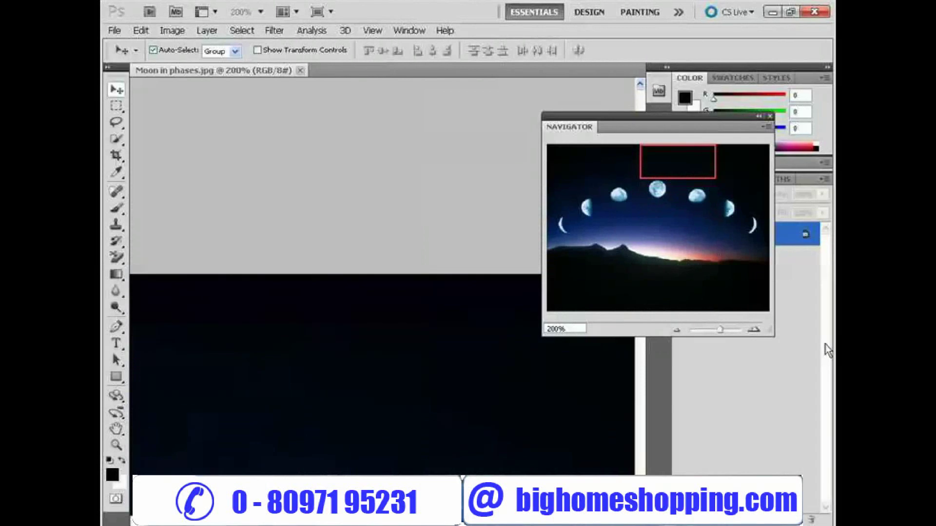
scroll(826, 345, down, 3)
scroll(826, 345, down, 2)
scroll(825, 344, down, 2)
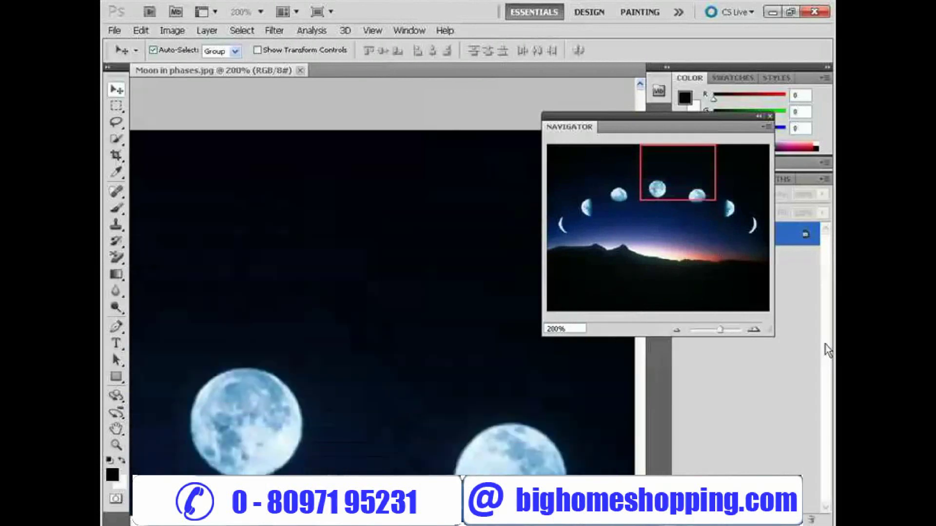
scroll(825, 345, down, 1)
scroll(825, 344, down, 2)
scroll(825, 345, down, 3)
scroll(825, 344, down, 2)
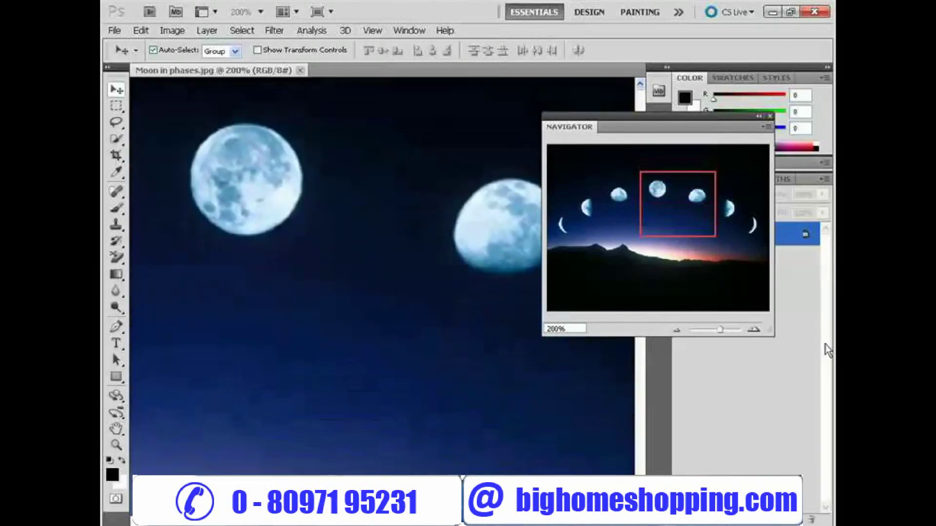
scroll(825, 345, down, 2)
scroll(825, 344, down, 2)
scroll(825, 344, down, 2)
scroll(826, 344, down, 2)
scroll(825, 345, down, 1)
scroll(826, 344, down, 2)
scroll(826, 344, down, 2)
scroll(825, 344, down, 1)
scroll(825, 344, up, 2)
scroll(826, 345, up, 1)
scroll(825, 345, up, 2)
scroll(826, 344, up, 2)
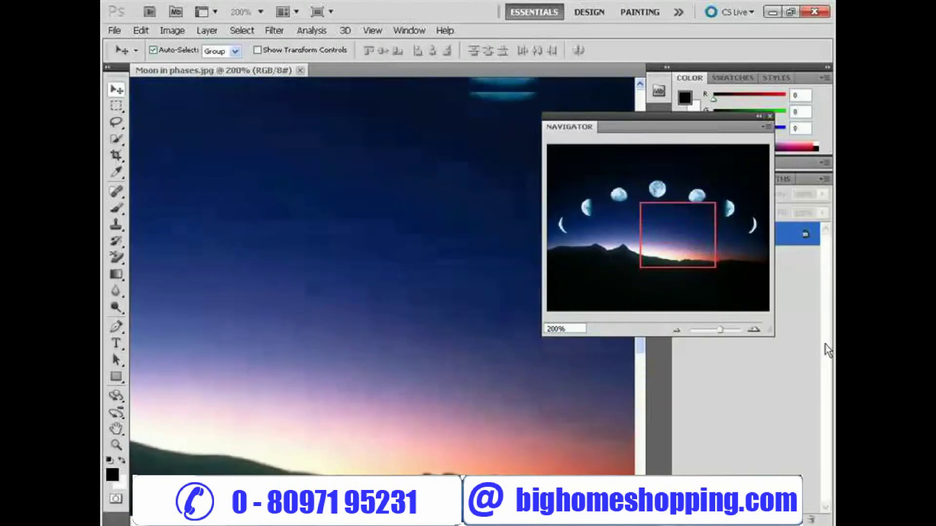
scroll(825, 344, up, 1)
scroll(826, 344, up, 2)
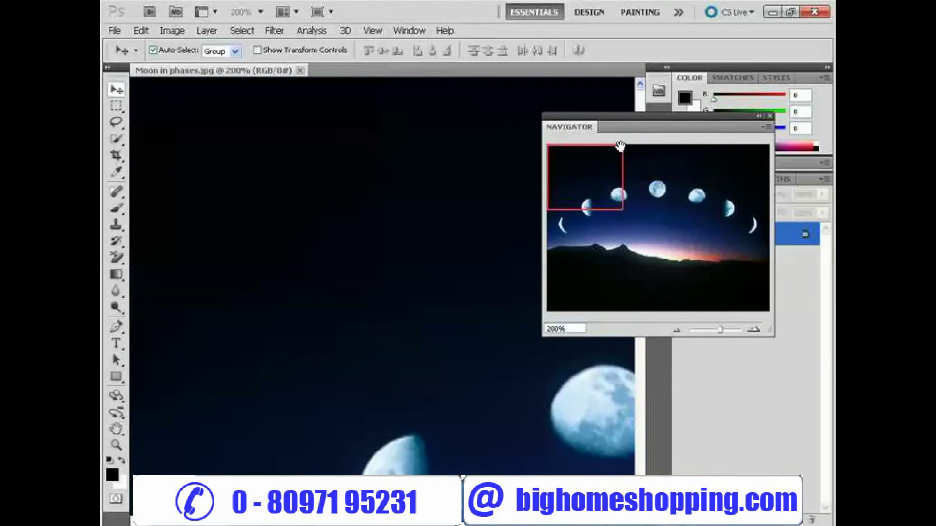
Jump down to the sunset horizon and pan left and right along it with Ctrl+Page Up/Down.
click(641, 274)
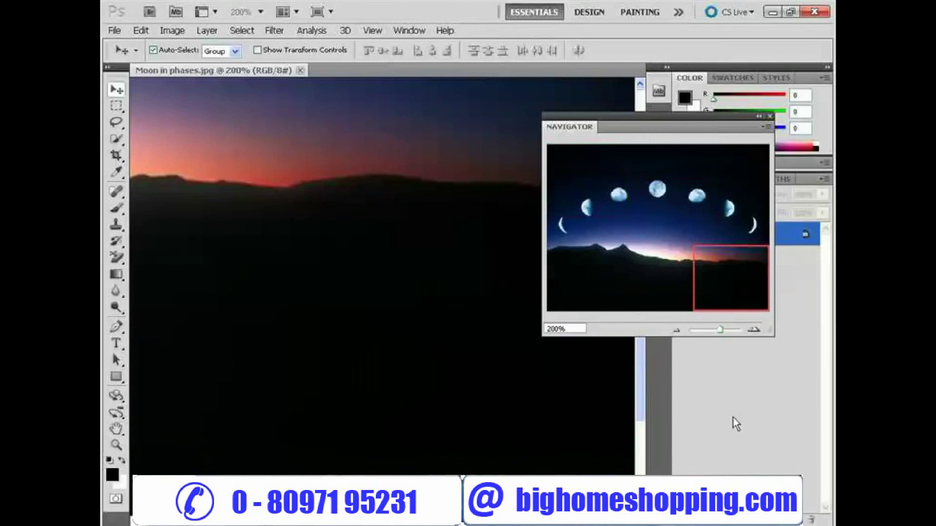
key(ctrl+Page_Up)
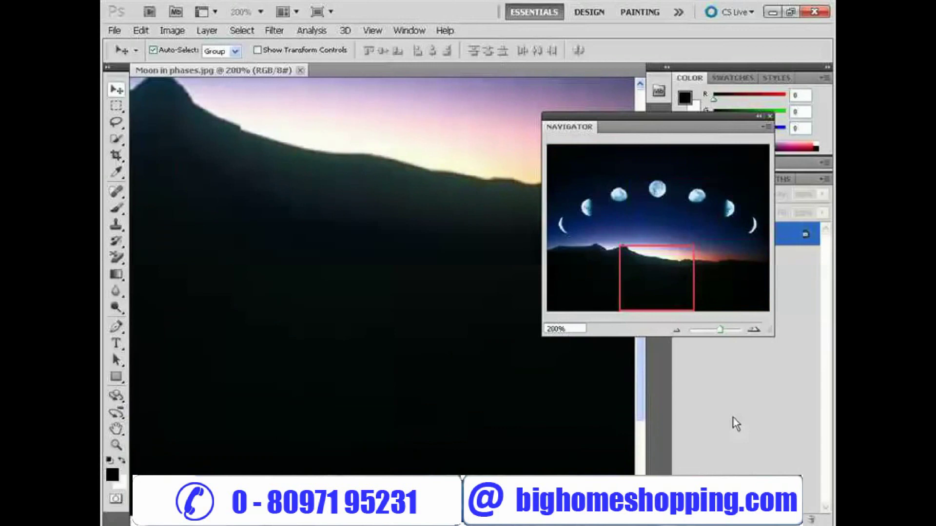
key(ctrl+Page_Up)
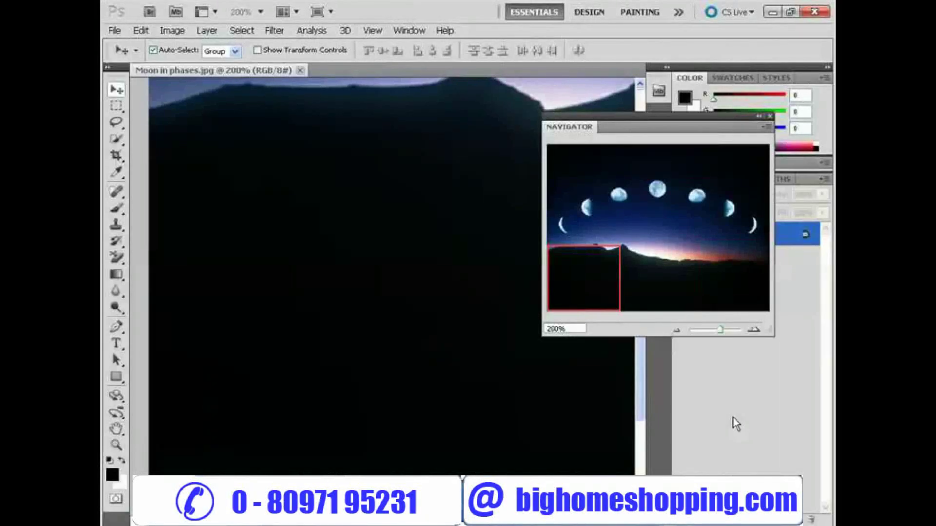
key(ctrl+Page_Down)
key(ctrl+Page_Down)
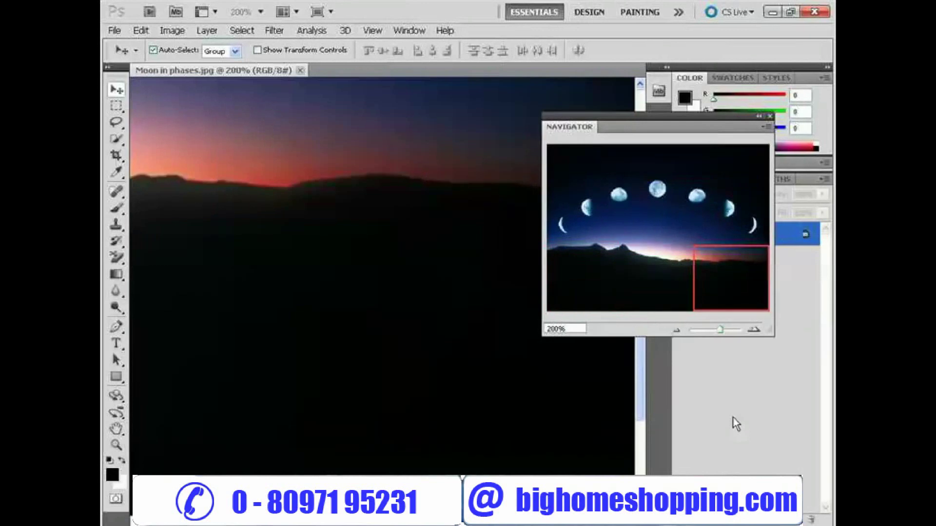
key(ctrl+Page_Up)
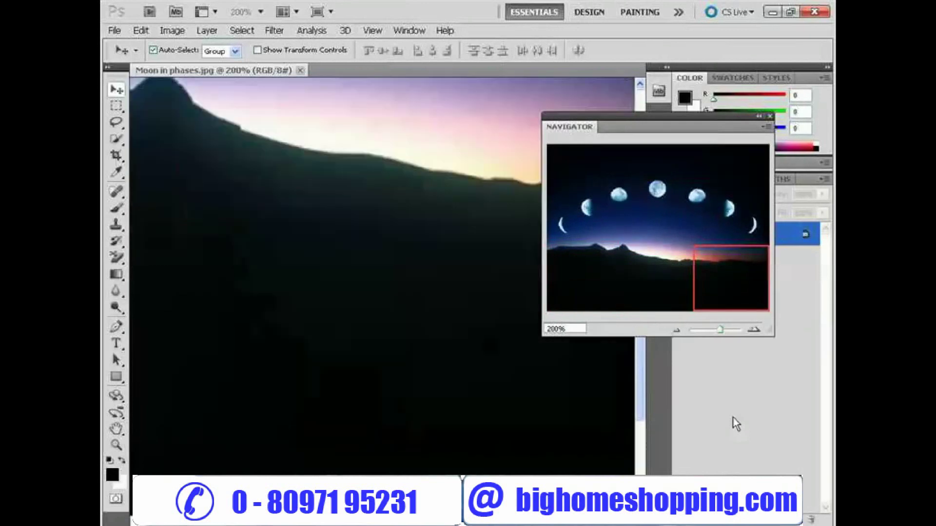
key(ctrl+Page_Up)
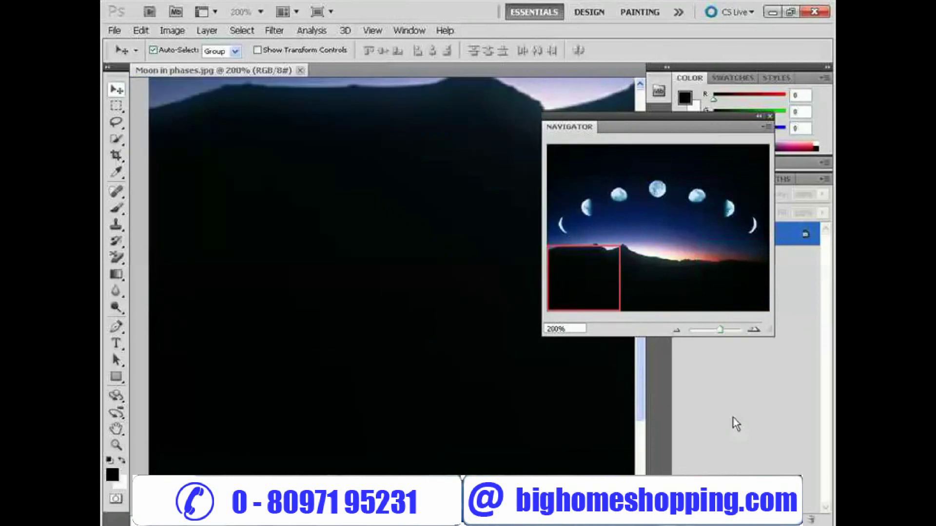
key(ctrl+Page_Down)
key(ctrl+Page_Down)
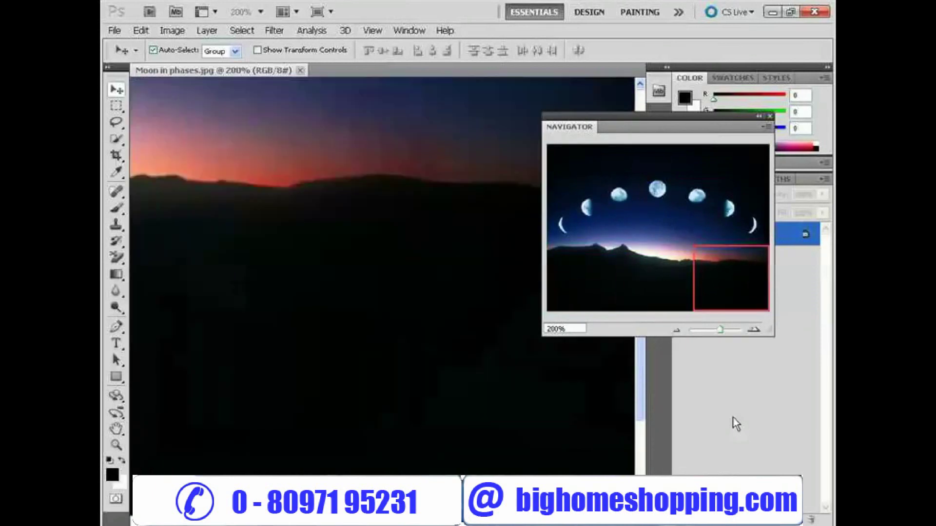
Return the view to the top-centre moons with Page Up.
key(Page_Up)
key(ctrl+Page_Up)
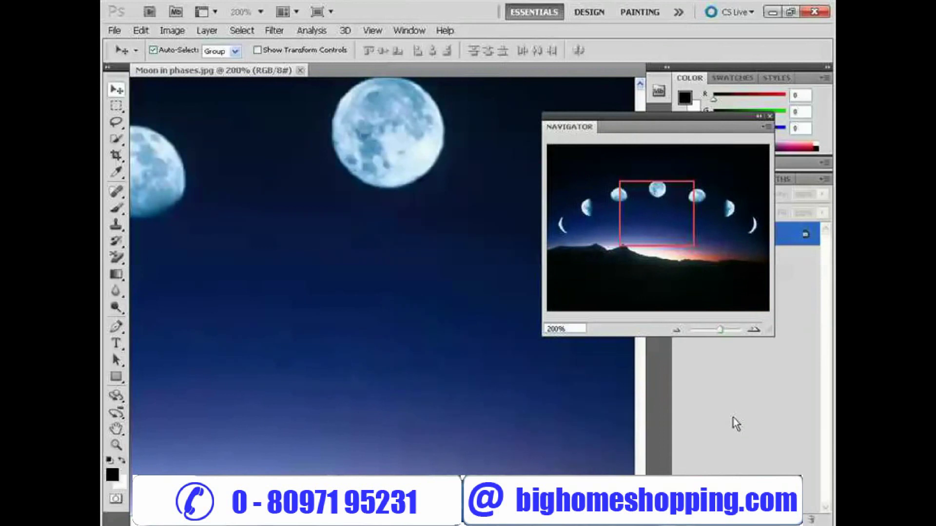
scroll(736, 424, left, 1)
Pan the 200% view left along the arc of moons, then back to the right.
scroll(736, 424, left, 1)
scroll(736, 424, left, 1)
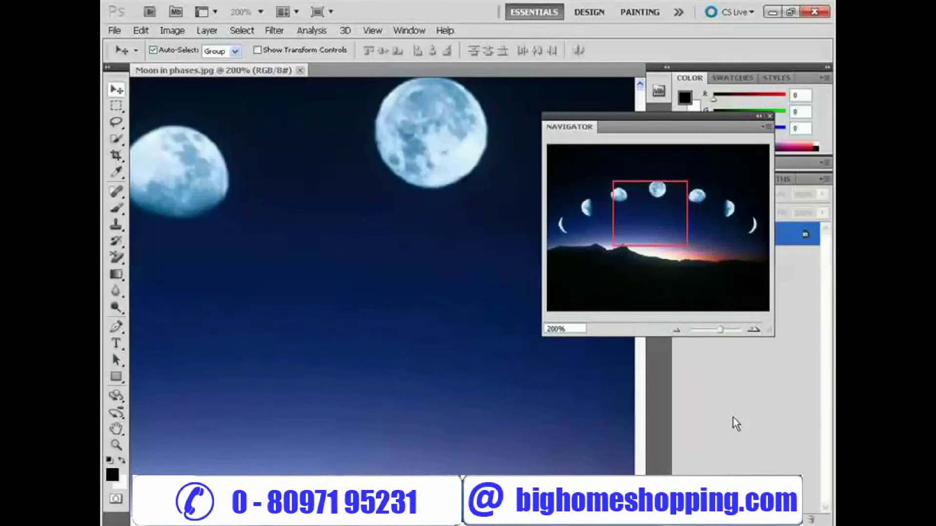
scroll(735, 424, left, 2)
scroll(736, 425, left, 1)
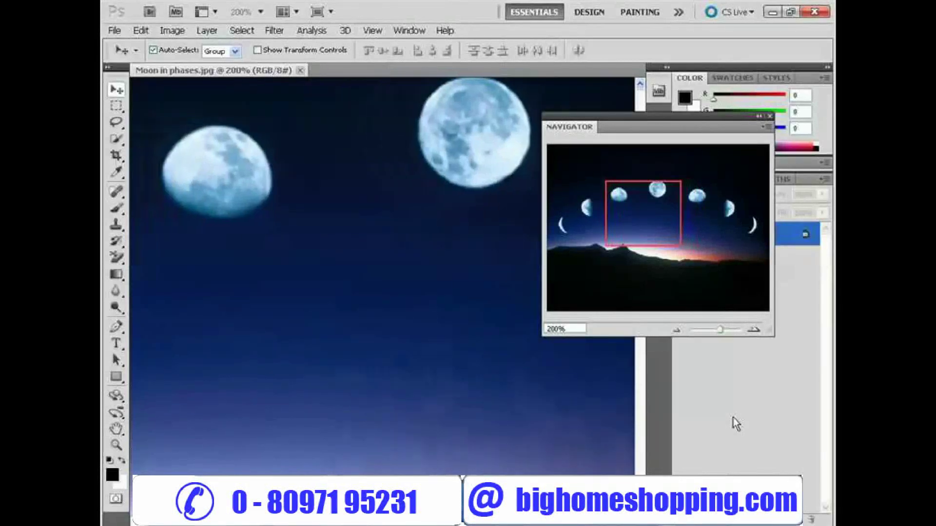
scroll(736, 423, left, 2)
scroll(733, 419, left, 1)
scroll(734, 419, left, 1)
scroll(733, 418, left, 1)
scroll(734, 418, left, 1)
scroll(733, 418, left, 1)
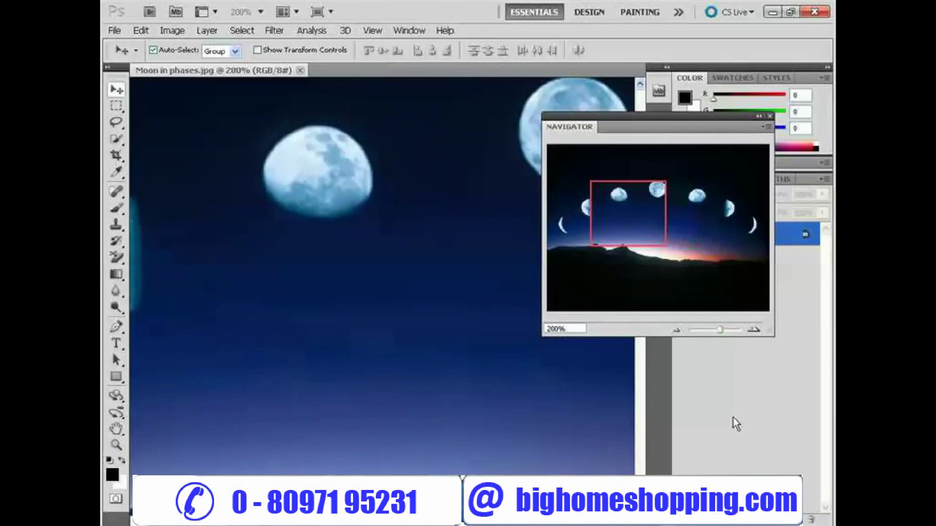
scroll(734, 418, right, 1)
scroll(734, 418, right, 1)
scroll(733, 418, right, 2)
scroll(733, 417, right, 1)
scroll(734, 418, right, 2)
scroll(734, 417, right, 1)
scroll(733, 418, right, 1)
scroll(733, 417, right, 1)
scroll(734, 418, right, 1)
scroll(733, 418, right, 3)
scroll(733, 417, right, 1)
scroll(733, 417, right, 1)
scroll(733, 417, right, 1)
scroll(733, 418, right, 1)
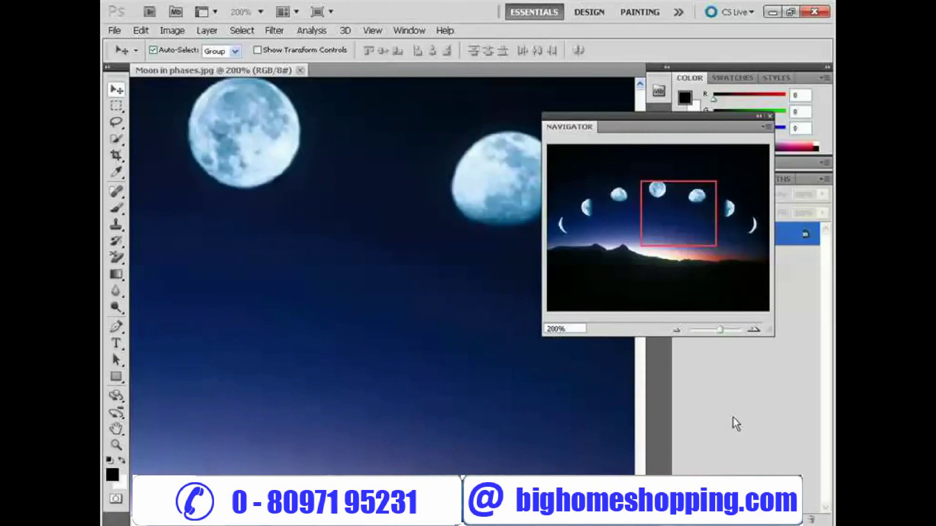
Sweep the view left and right again across the moon phases.
scroll(733, 418, left, 1)
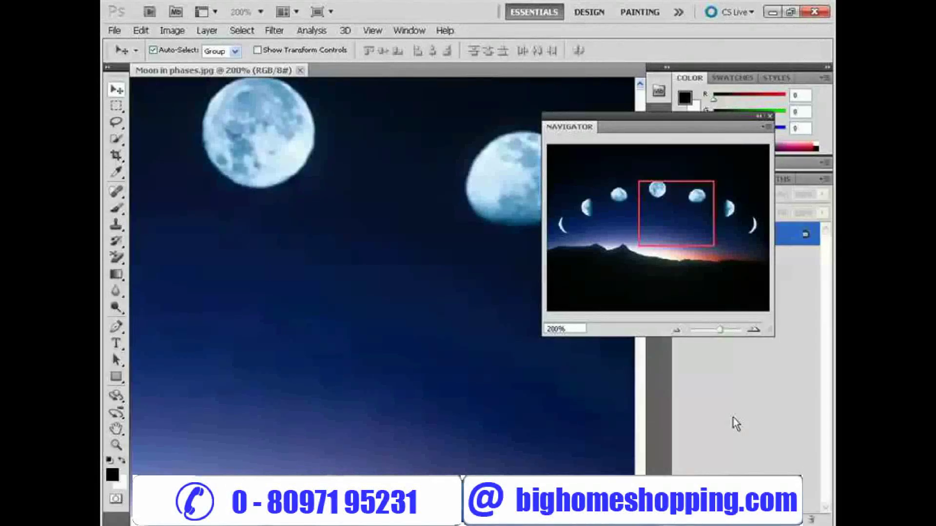
scroll(736, 424, left, 2)
scroll(736, 425, left, 1)
scroll(736, 424, left, 2)
scroll(735, 424, left, 4)
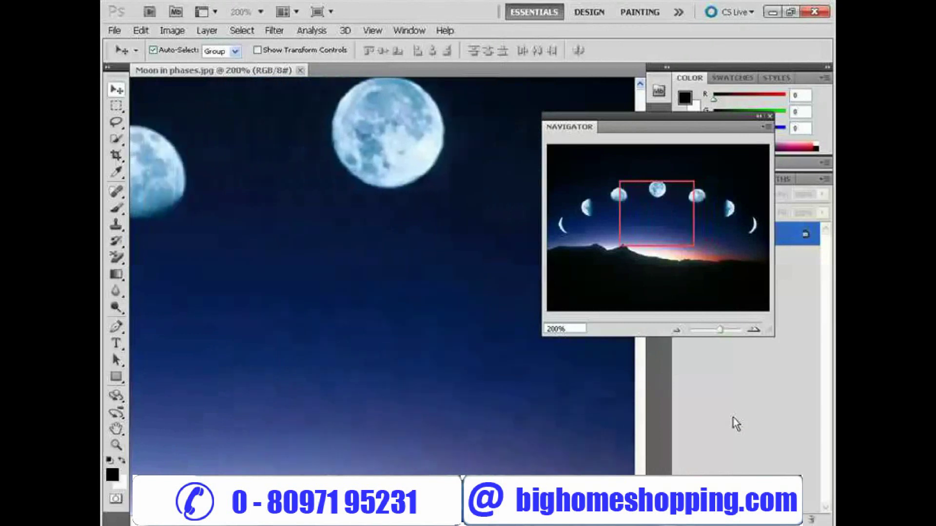
scroll(736, 425, left, 4)
scroll(736, 424, left, 4)
scroll(736, 424, left, 3)
scroll(736, 424, left, 4)
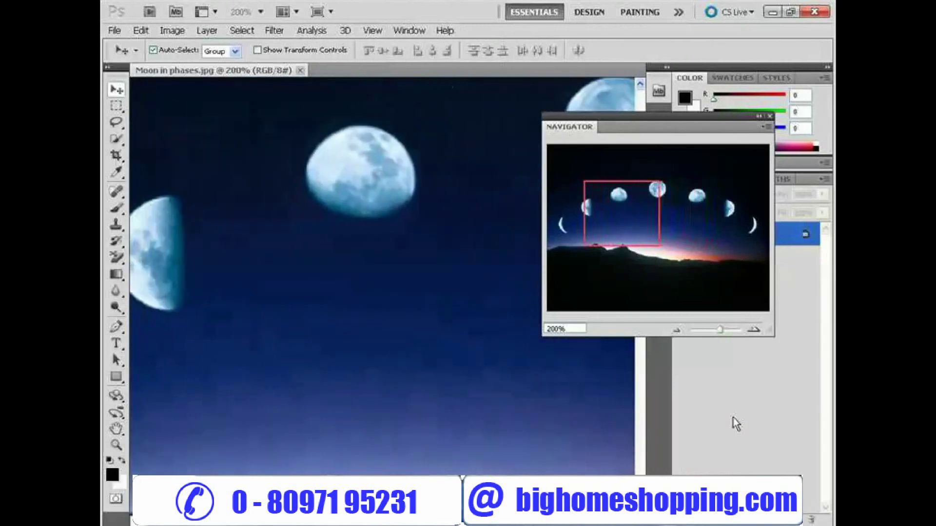
scroll(736, 424, left, 6)
scroll(737, 424, left, 2)
scroll(736, 424, left, 2)
scroll(736, 424, right, 3)
scroll(736, 424, right, 7)
scroll(736, 424, right, 5)
scroll(736, 424, right, 3)
scroll(737, 424, right, 5)
scroll(736, 424, right, 4)
scroll(736, 424, right, 6)
scroll(736, 424, right, 4)
scroll(735, 425, right, 4)
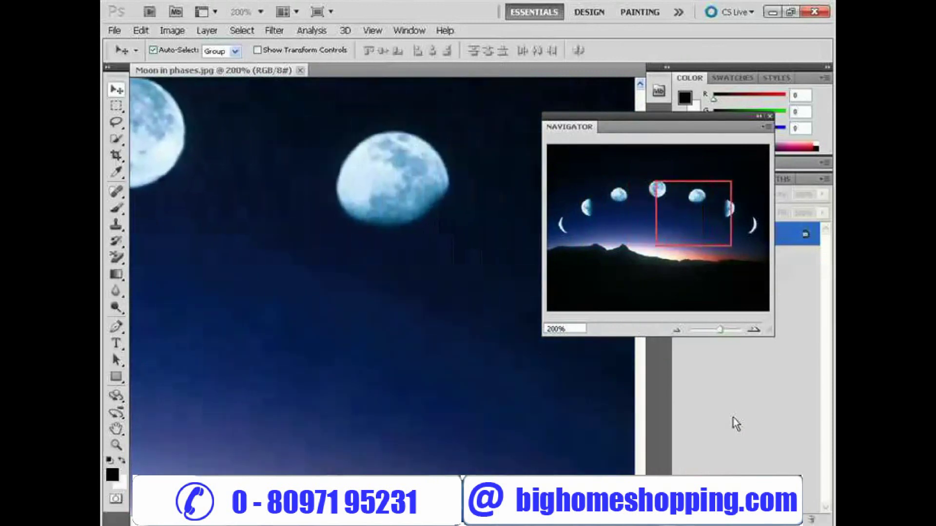
scroll(736, 424, right, 3)
scroll(736, 425, right, 4)
scroll(736, 424, right, 2)
scroll(736, 424, right, 2)
scroll(733, 418, right, 1)
Settle the view just left of centre on the gibbous moon beside the full moon.
scroll(733, 418, left, 3)
scroll(733, 418, left, 3)
scroll(733, 418, left, 2)
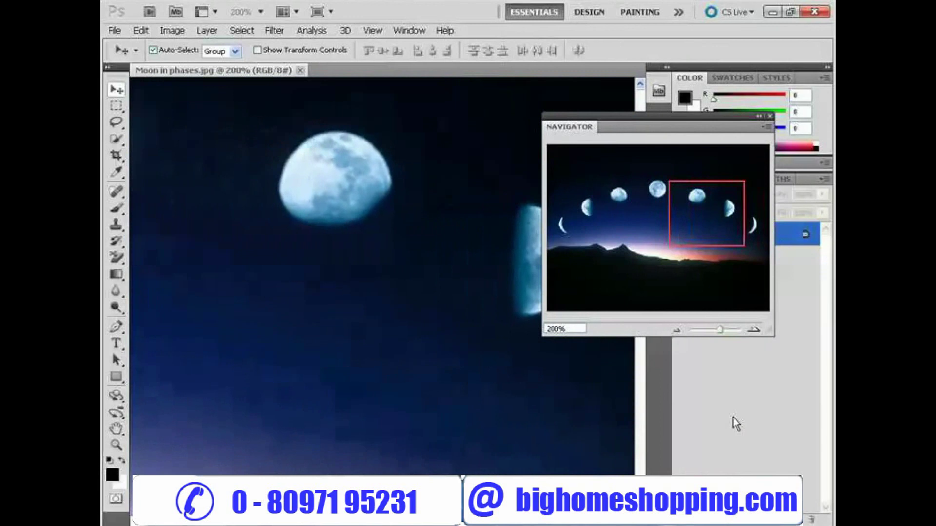
scroll(734, 417, left, 2)
scroll(733, 418, left, 3)
scroll(733, 418, left, 2)
scroll(734, 417, left, 1)
scroll(733, 417, left, 2)
scroll(734, 418, left, 3)
scroll(733, 418, left, 2)
scroll(733, 417, left, 2)
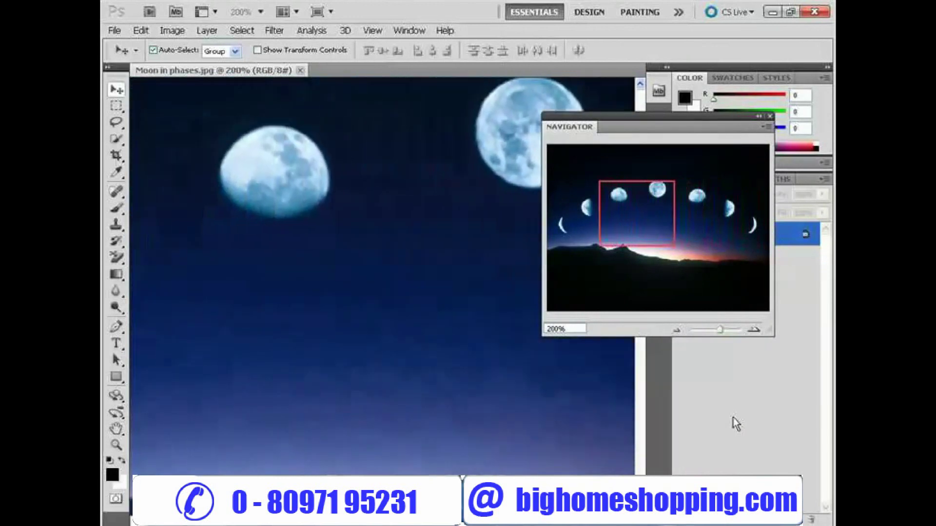
scroll(733, 423, left, 5)
scroll(733, 421, right, 5)
scroll(733, 422, left, 1)
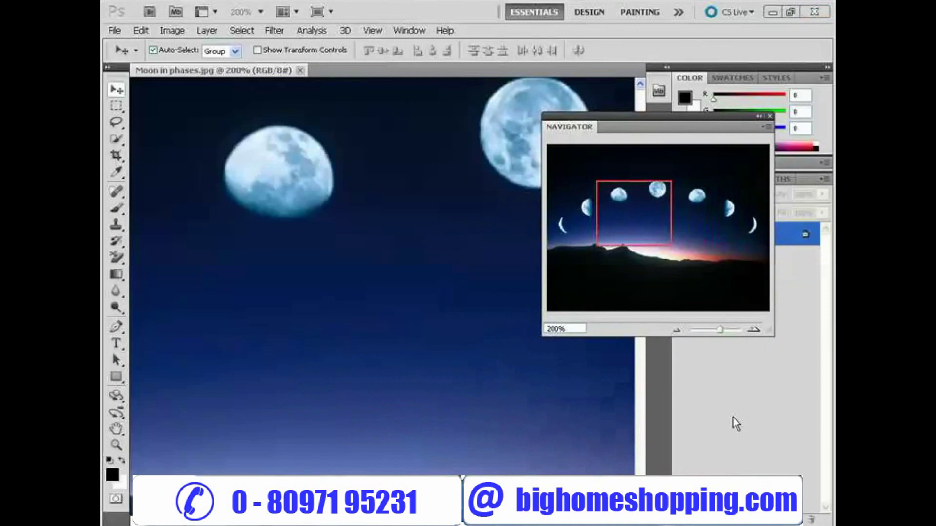